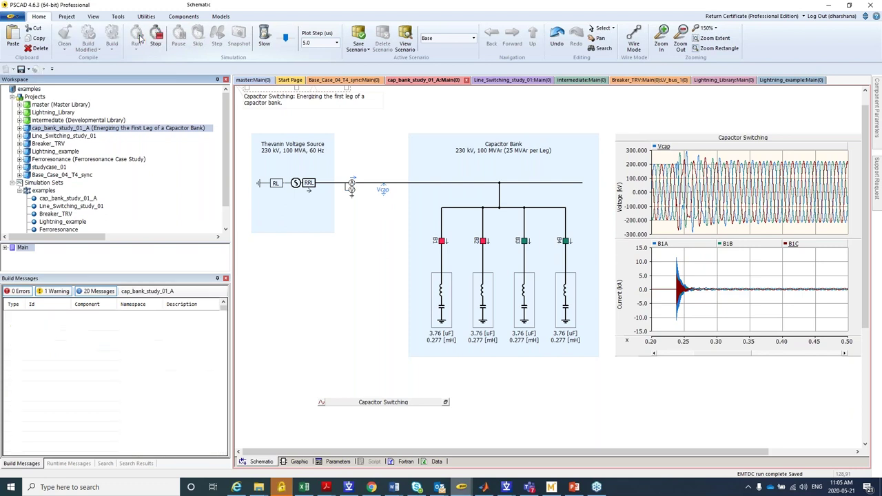
# - Rerun the capacitor switching case and zoom the plots into the breaker current spike
pyautogui.click(592, 220)
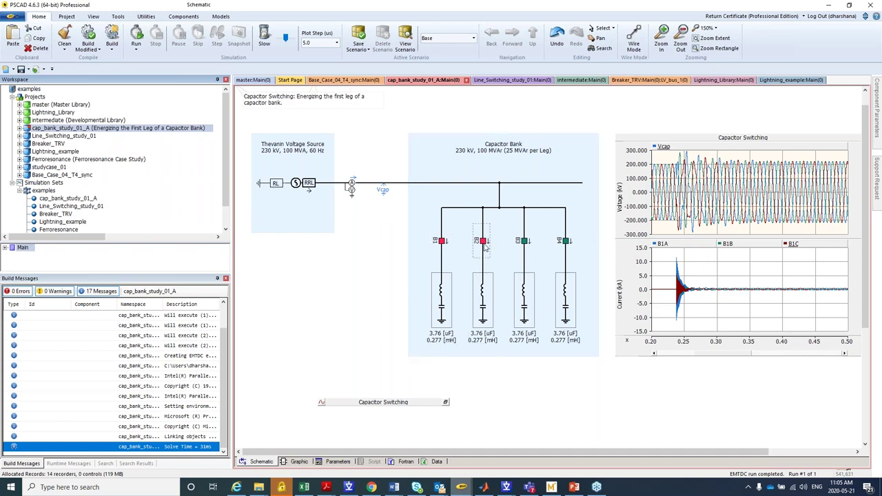
pyautogui.moveTo(484, 248)
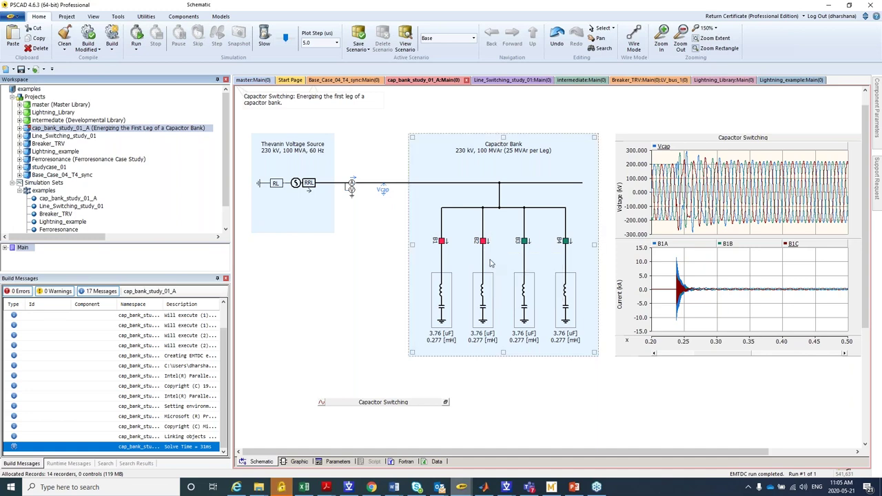
pyautogui.click(142, 36)
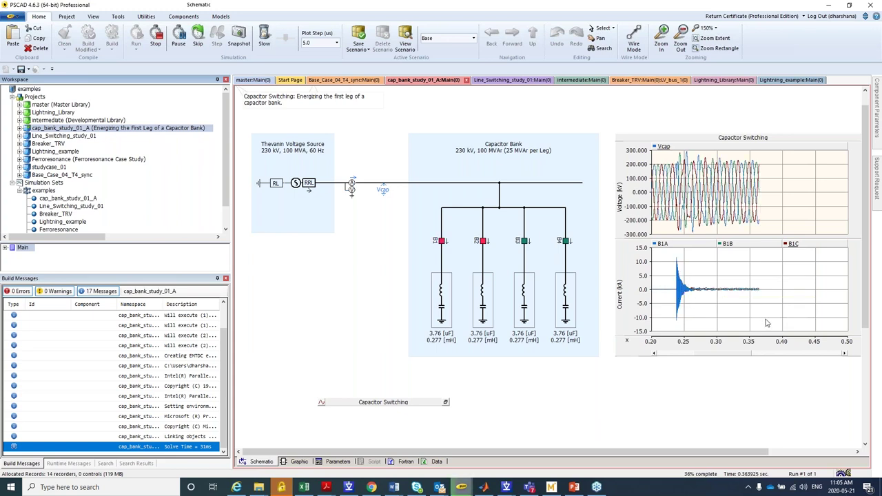
pyautogui.moveTo(669, 253); pyautogui.dragTo(692, 332)
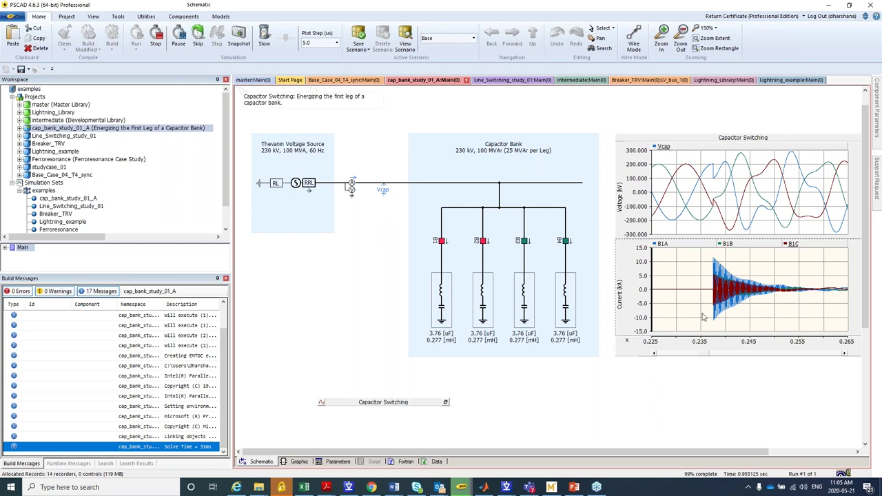
pyautogui.moveTo(708, 255); pyautogui.dragTo(731, 341)
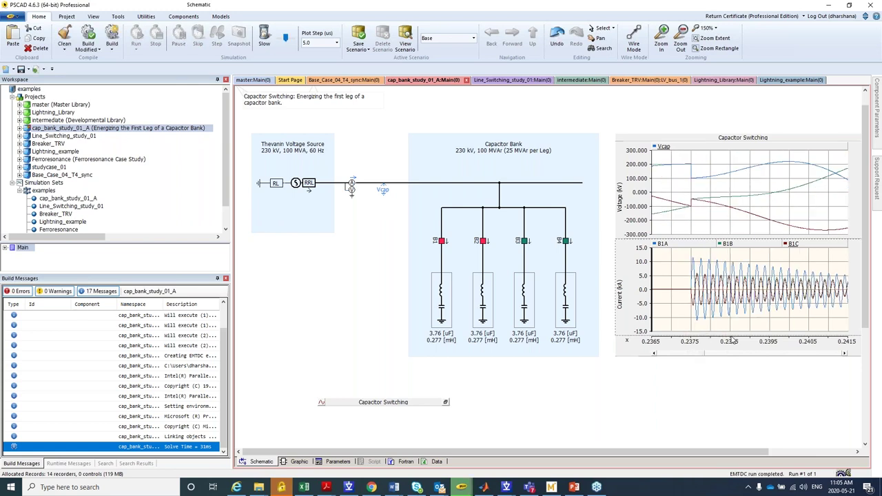
# - Zoom the Capacitor Switching graphs back out to the full 0–1 s run
pyautogui.click(456, 265)
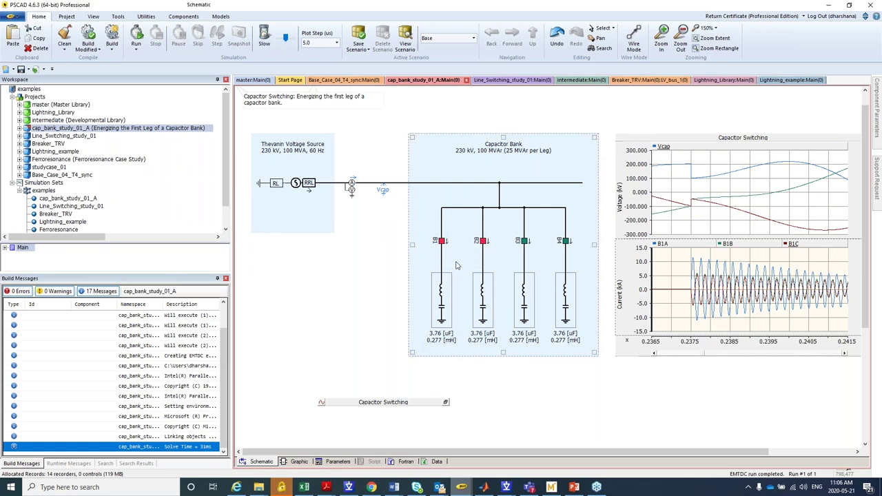
pyautogui.click(688, 141)
pyautogui.press('r')
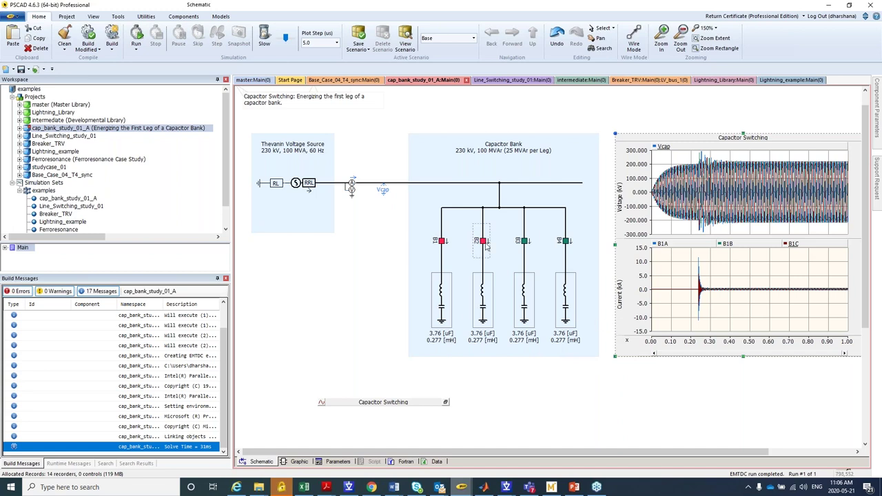
pyautogui.moveTo(486, 247)
pyautogui.moveTo(704, 276)
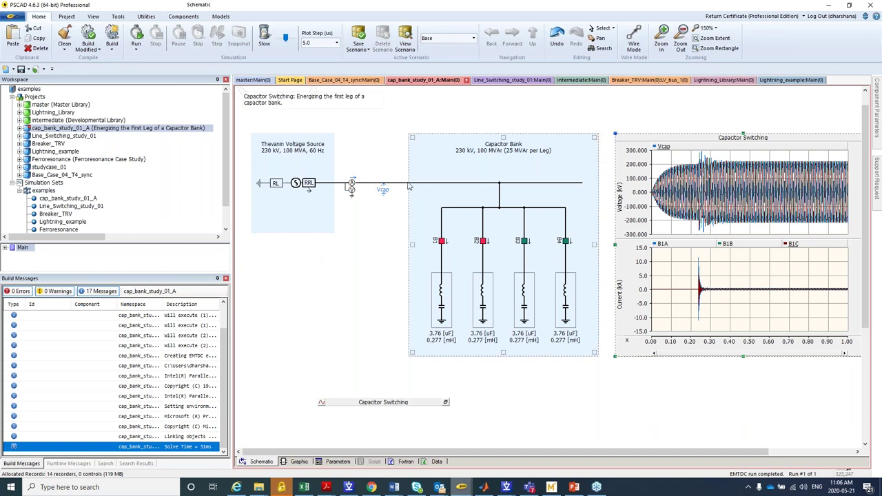
pyautogui.moveTo(394, 186)
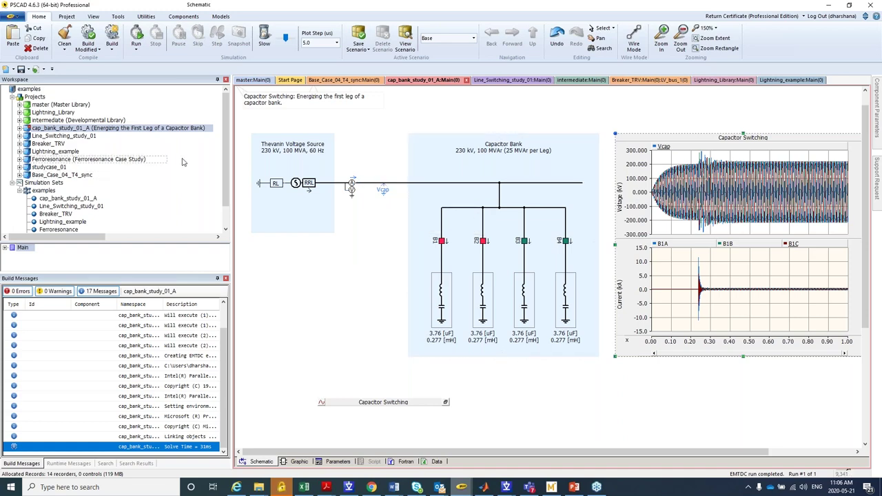
# - Open Line_Switching_study_01 and run its 106-run multiple-run simulation with F5
pyautogui.click(79, 137)
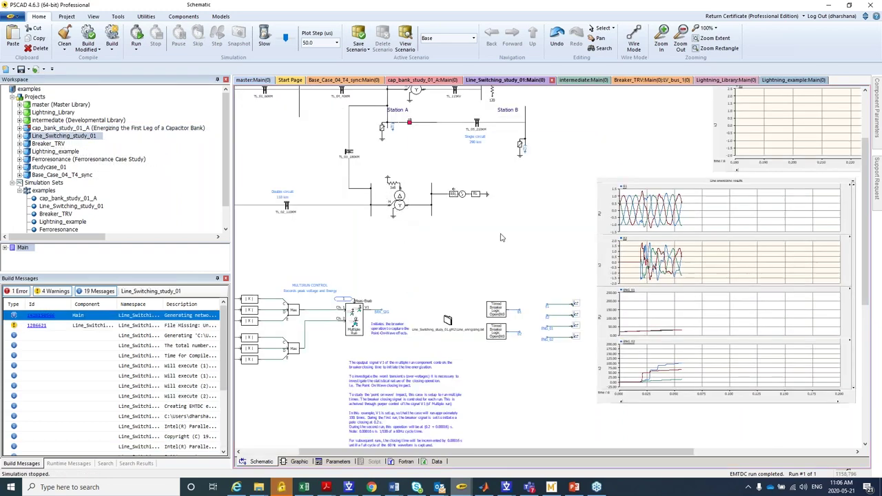
pyautogui.scroll(1, 546, 253)
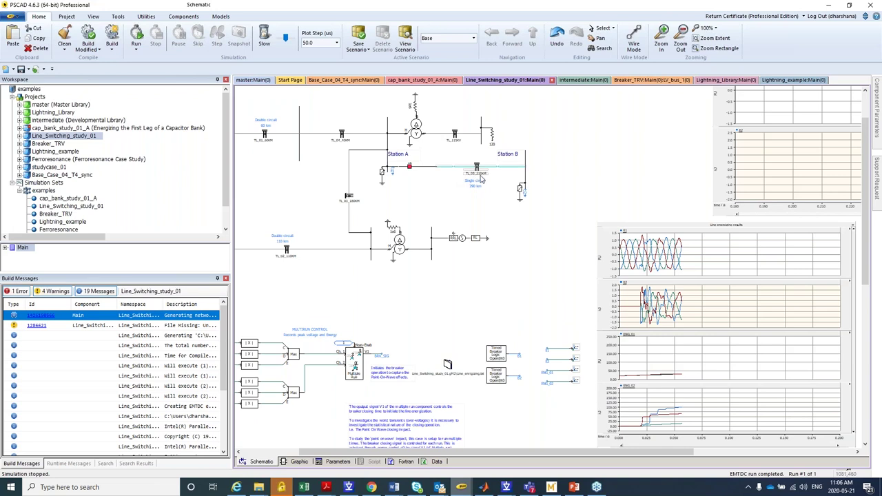
pyautogui.press('F5')
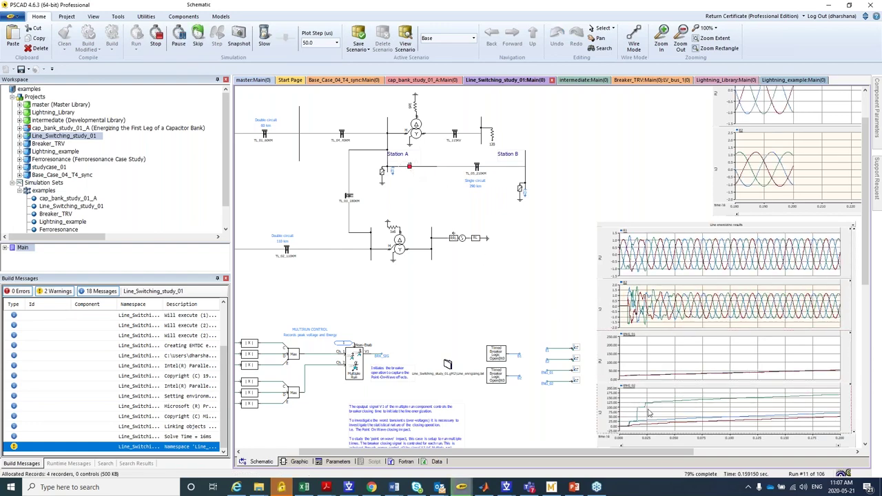
pyautogui.click(658, 299)
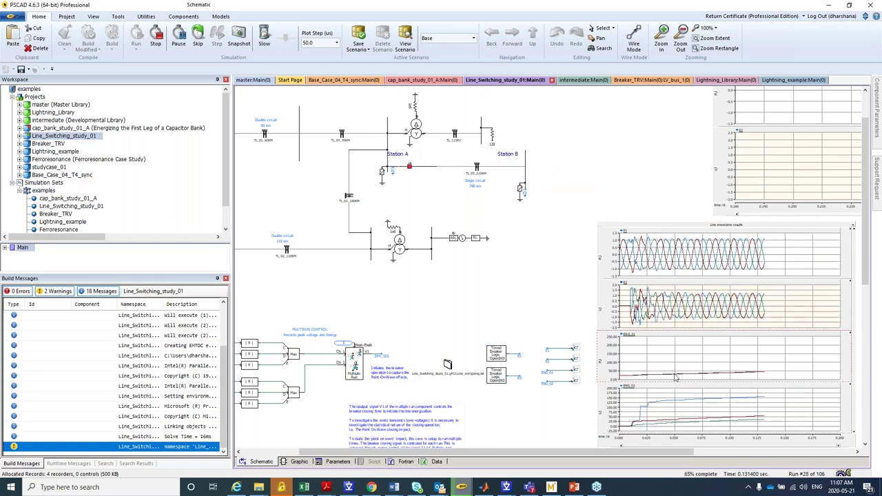
pyautogui.moveTo(675, 413)
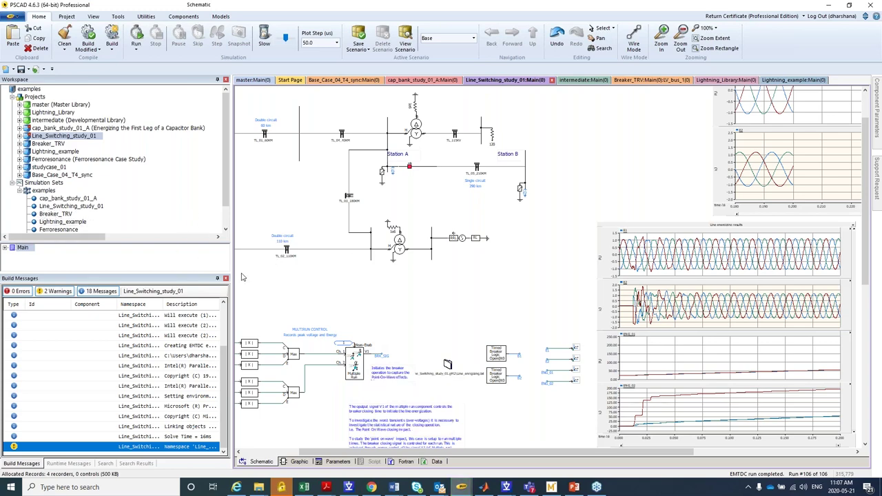
# - Open Breaker_TRV and go up from its graphs page to the main network with the 69 kV bus
pyautogui.doubleClick(63, 144)
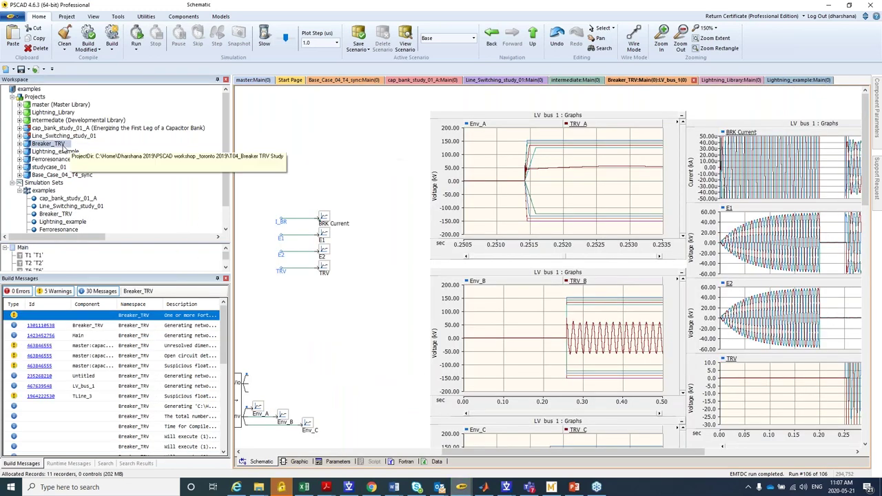
pyautogui.click(533, 35)
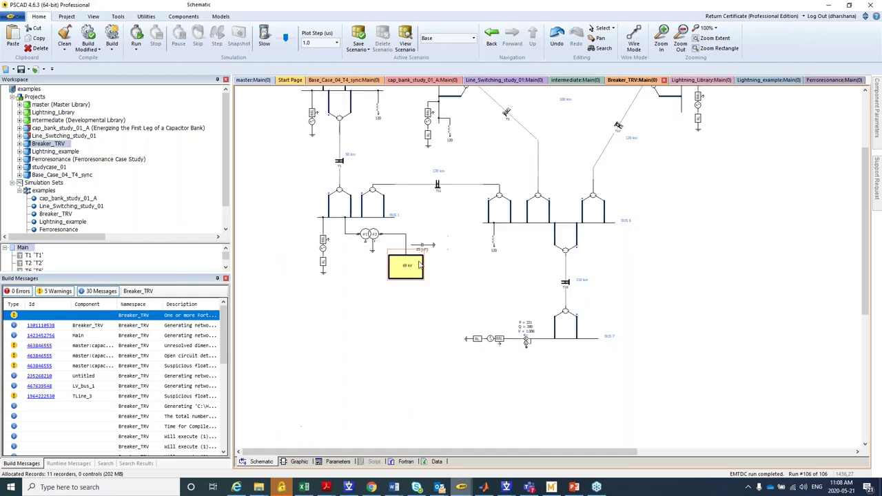
pyautogui.scroll(2, 476, 281)
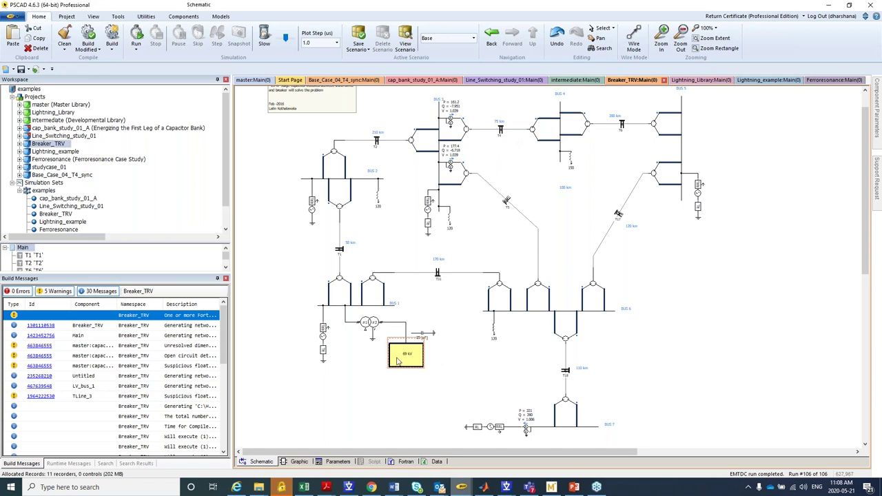
pyautogui.moveTo(399, 361)
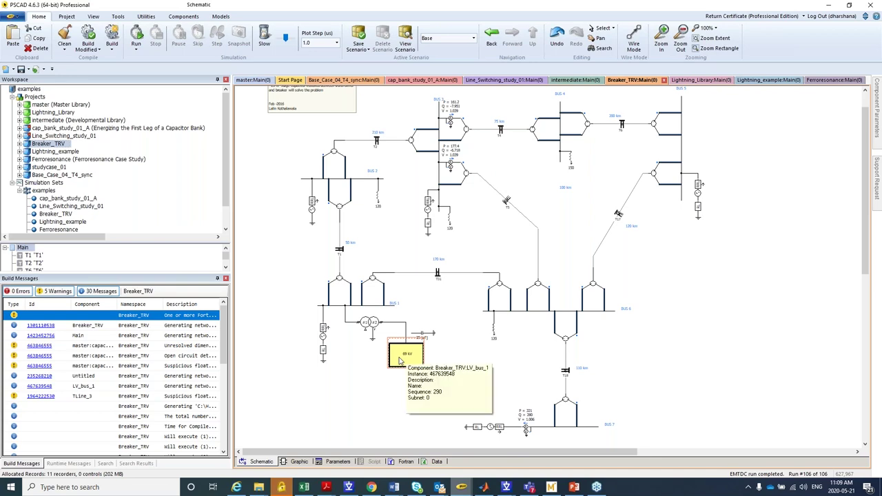
# - Open the LV_bus_1 graphs at 125% and zoom the Env_A/TRV_A plot into the transient
pyautogui.doubleClick(400, 361)
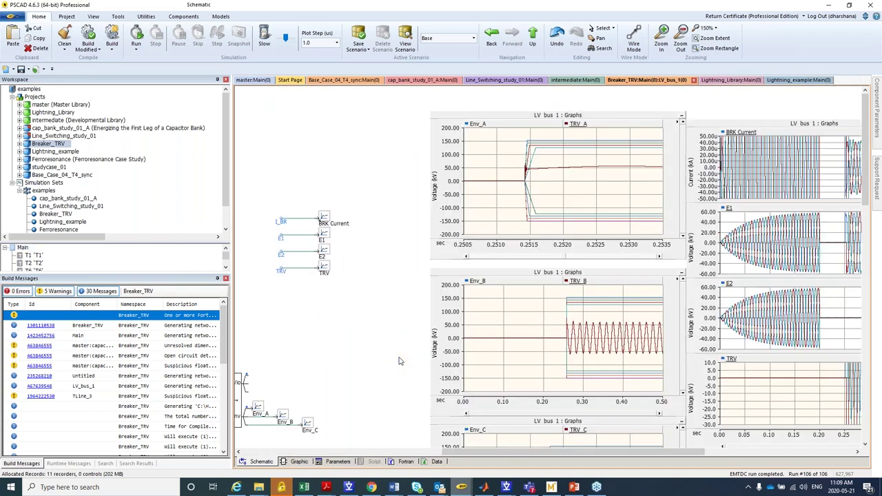
pyautogui.moveTo(455, 451); pyautogui.dragTo(264, 452)
pyautogui.scroll(-2, 413, 275)
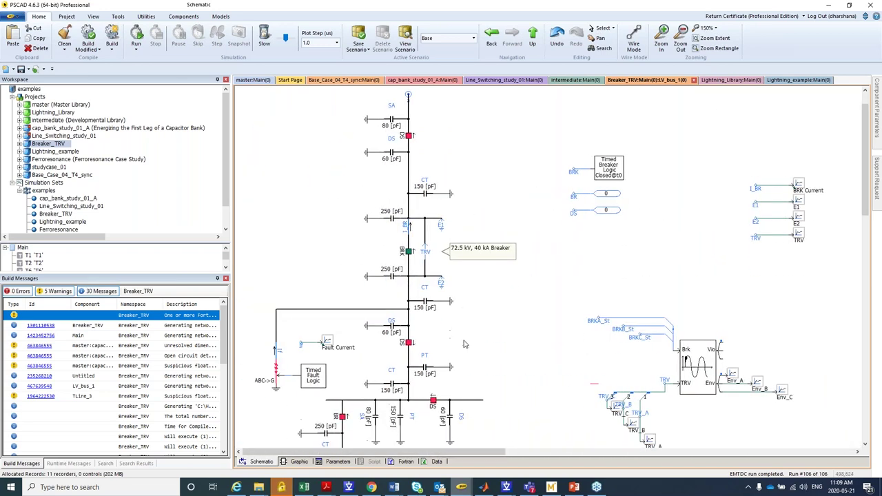
pyautogui.click(680, 42)
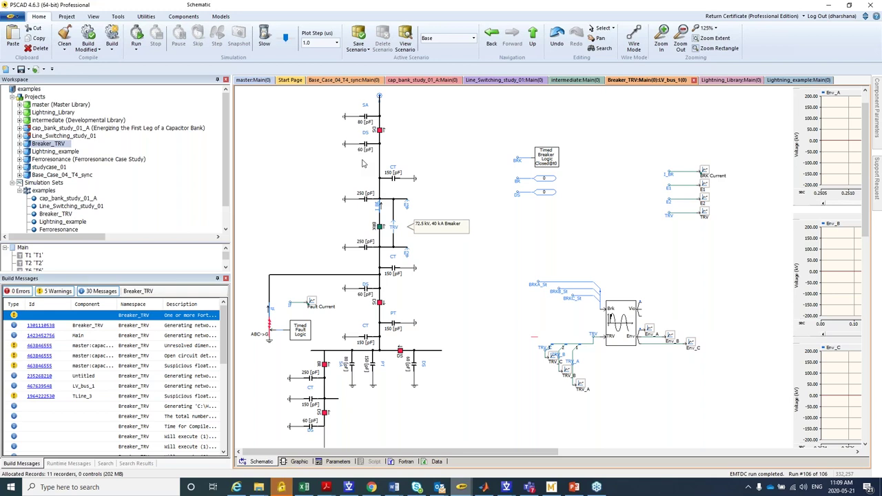
pyautogui.moveTo(508, 455); pyautogui.dragTo(699, 461)
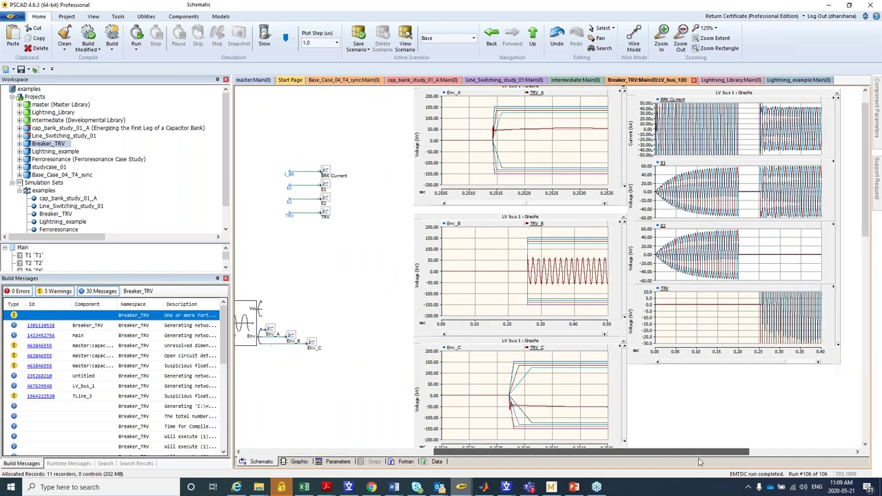
pyautogui.moveTo(486, 104); pyautogui.dragTo(517, 183)
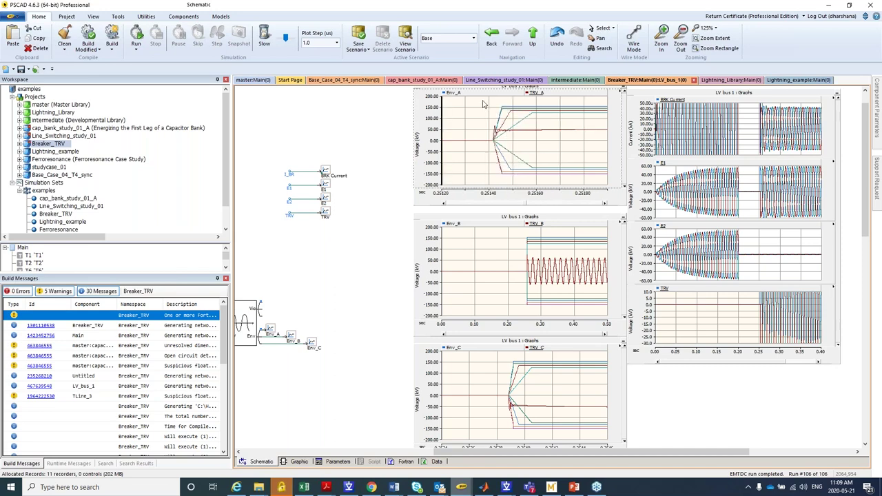
pyautogui.moveTo(476, 104); pyautogui.dragTo(535, 180)
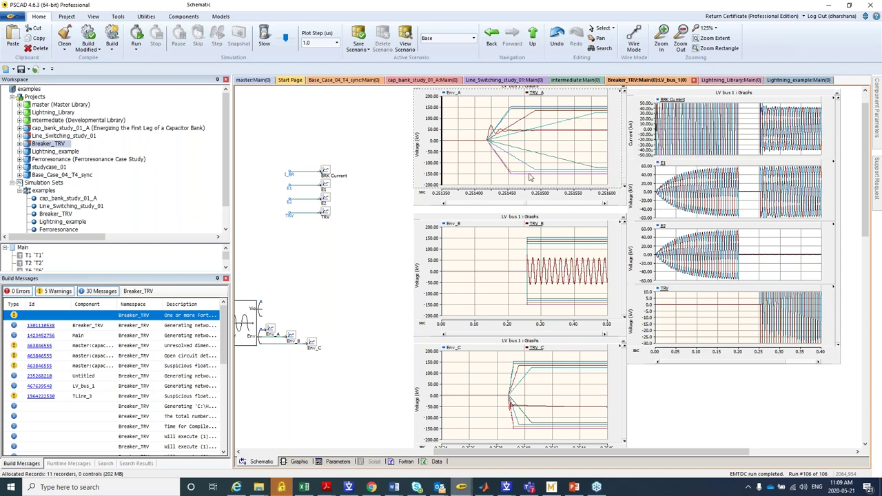
pyautogui.moveTo(530, 177)
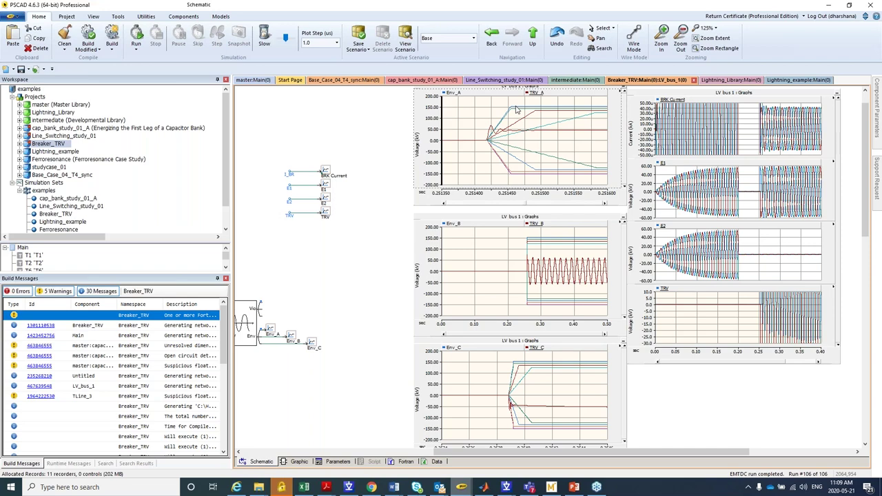
# - Back on Main, nudge the capacitor beside the 69 kV module up and reopen LV_bus_1 graphs
pyautogui.click(534, 43)
pyautogui.click(442, 250)
pyautogui.moveTo(420, 245); pyautogui.dragTo(436, 258)
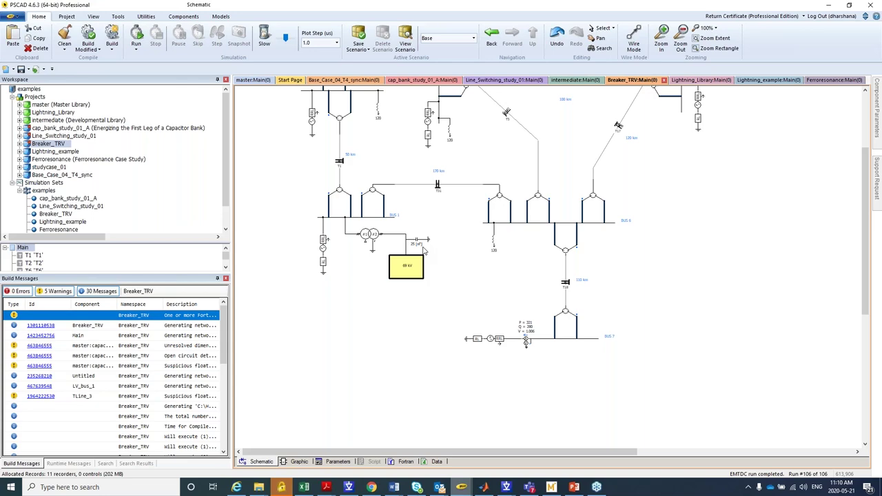
pyautogui.doubleClick(410, 266)
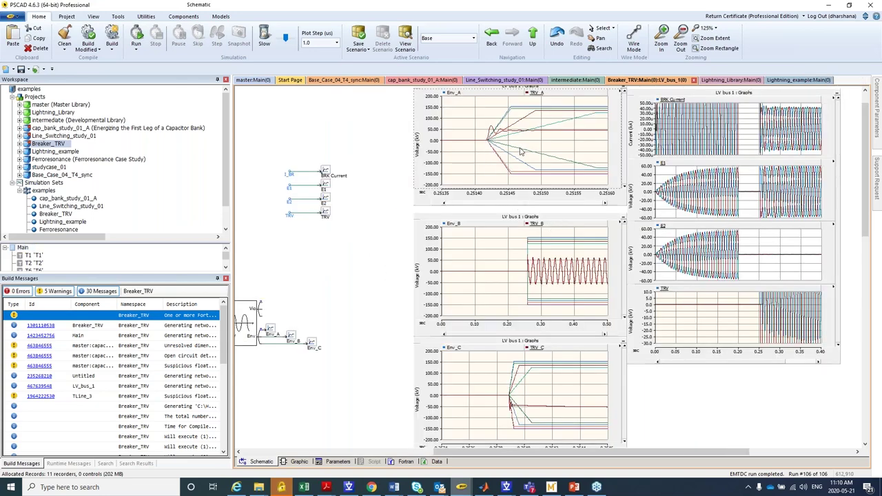
pyautogui.moveTo(521, 151)
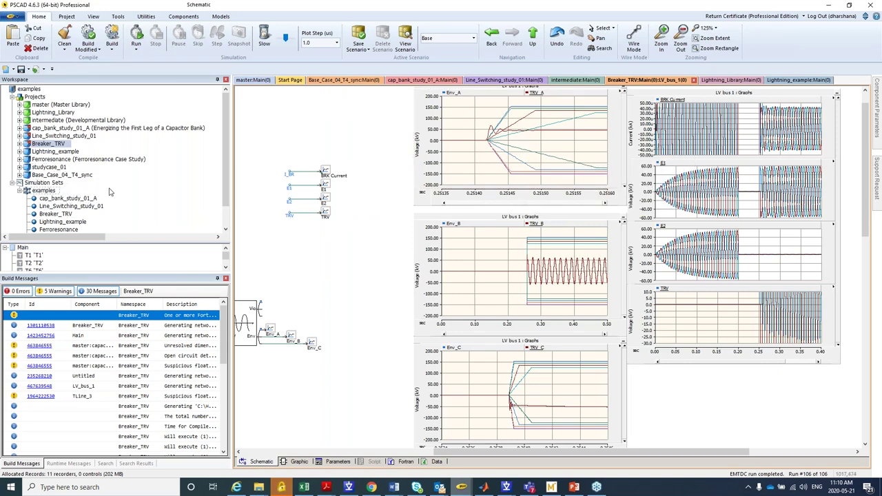
pyautogui.click(88, 176)
# - Open Base_Case_04_T4_sync, Lightning_example, Ferroresonance, then studycase_01 main pages in turn
pyautogui.doubleClick(88, 175)
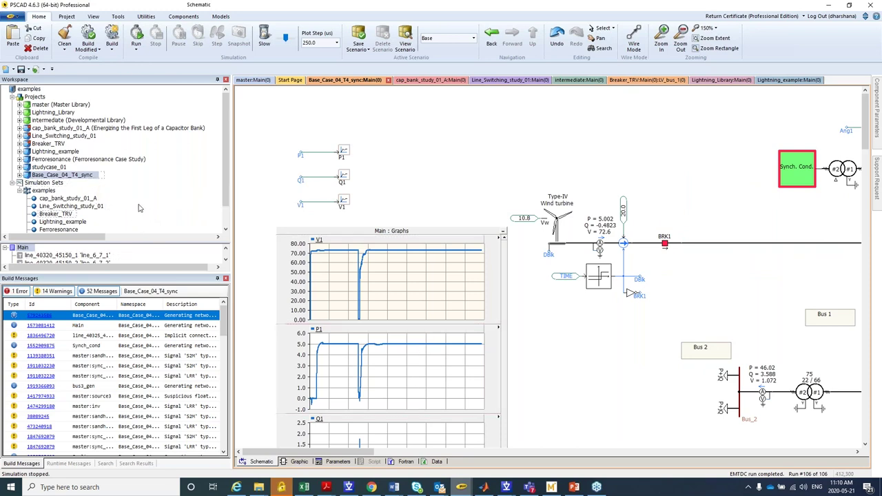
pyautogui.doubleClick(62, 153)
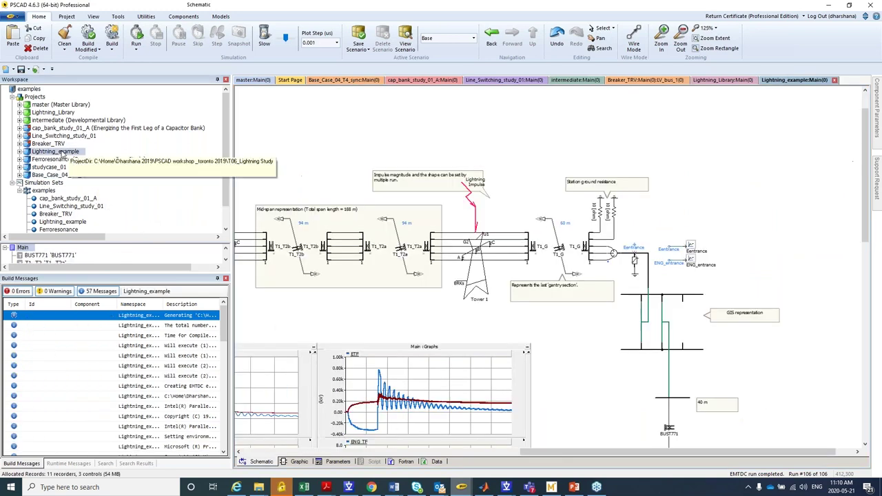
pyautogui.doubleClick(55, 160)
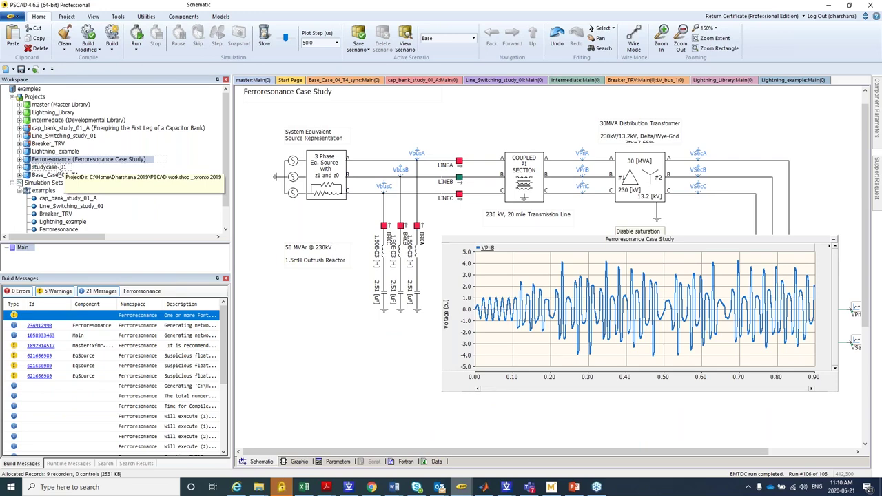
pyautogui.doubleClick(58, 169)
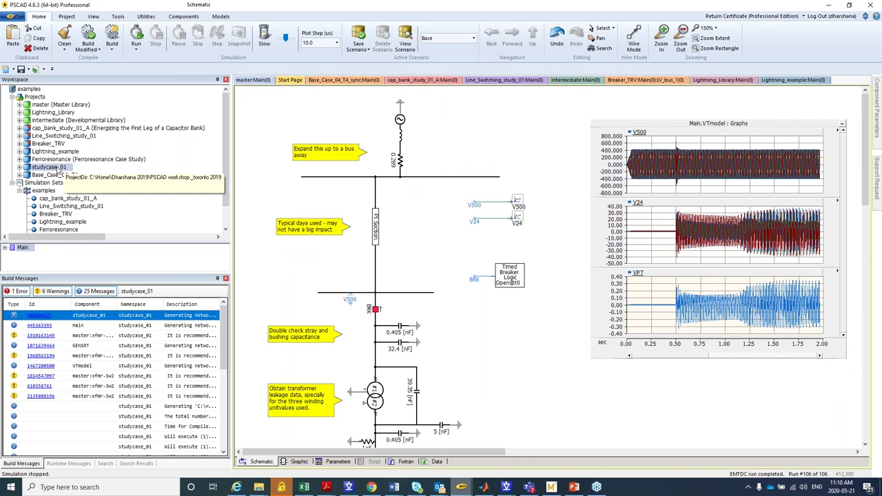
# - Scroll the studycase_01 schematic right and select the VPT graph to read its values
pyautogui.moveTo(496, 452); pyautogui.dragTo(536, 452)
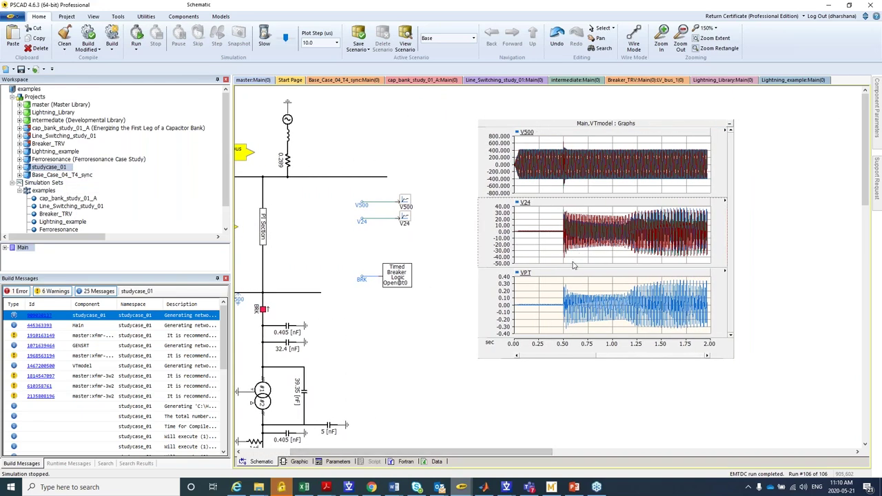
pyautogui.click(484, 292)
pyautogui.moveTo(634, 308)
# - Reopen the Base_Case_04_T4_sync schematic and scroll across it to the Synch. Cond. module
pyautogui.click(80, 176)
pyautogui.doubleClick(79, 177)
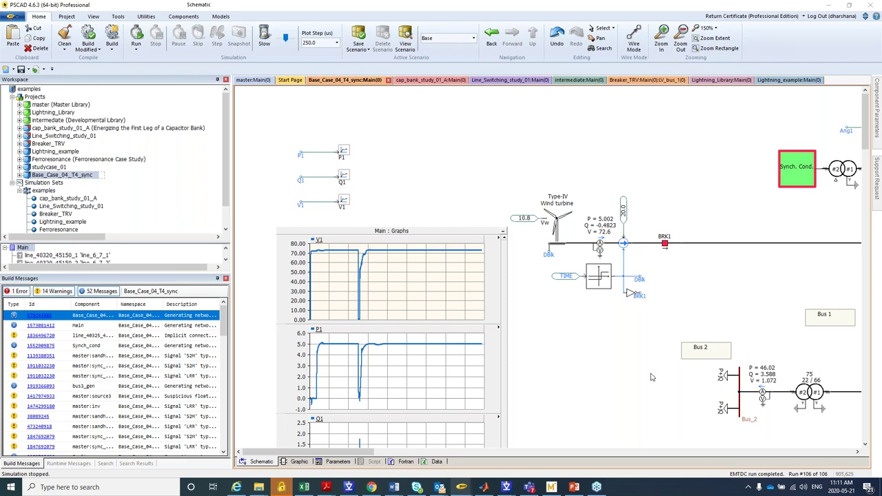
pyautogui.hscroll(1, 365, 453)
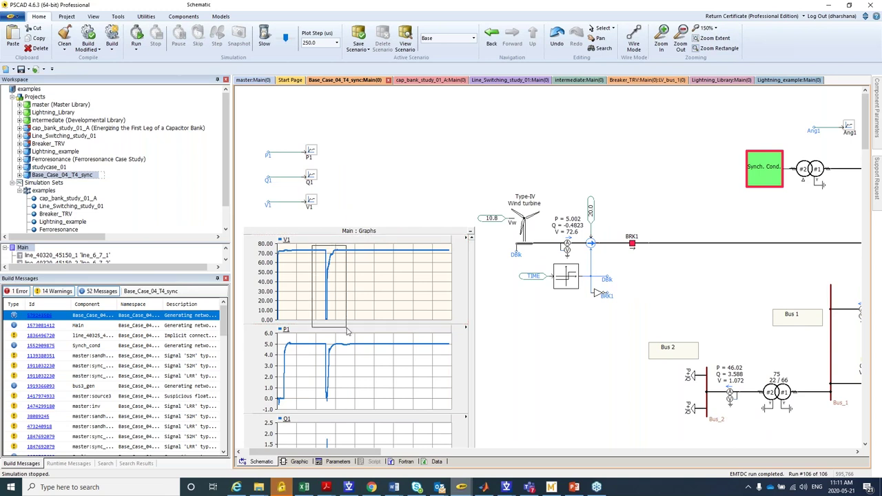
pyautogui.moveTo(377, 456); pyautogui.dragTo(409, 457)
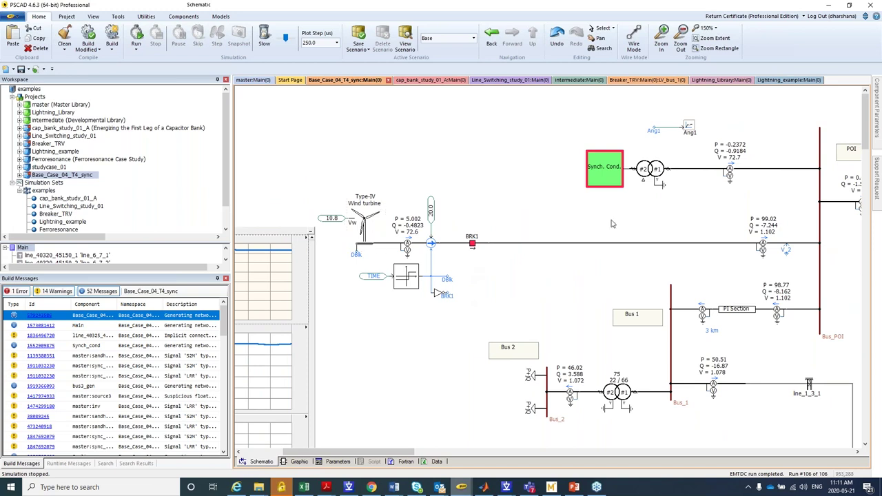
pyautogui.moveTo(411, 454); pyautogui.dragTo(448, 453)
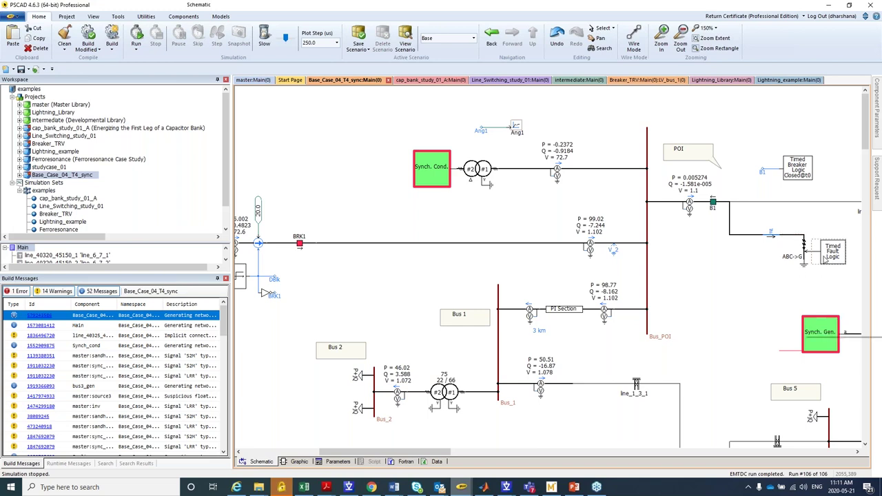
pyautogui.moveTo(443, 452); pyautogui.dragTo(376, 453)
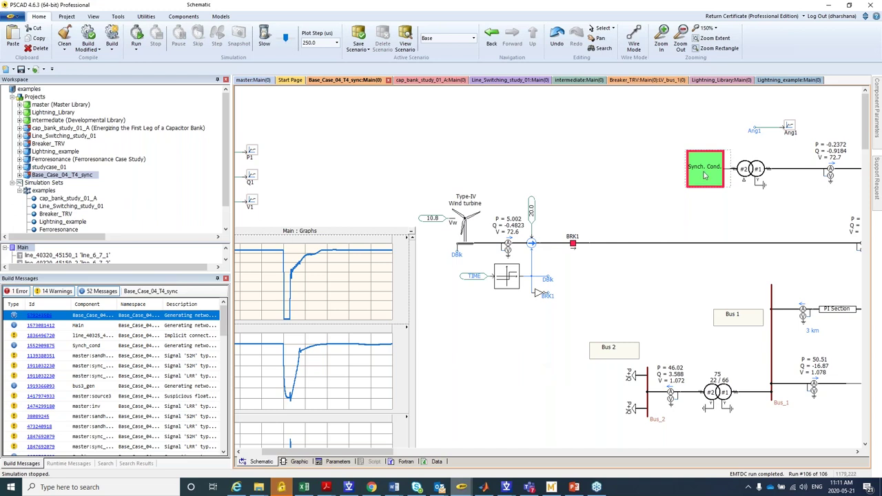
pyautogui.moveTo(706, 176)
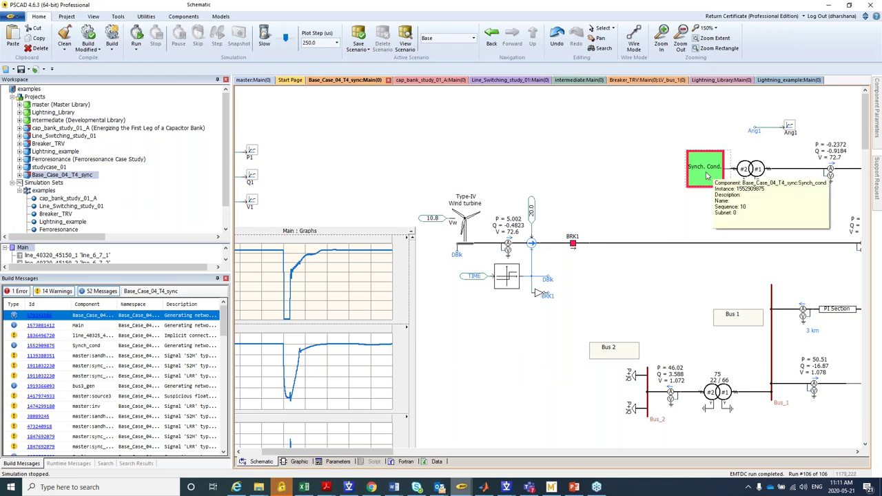
# - Look inside the Synch. Cond. module at its internal graphs
pyautogui.doubleClick(706, 176)
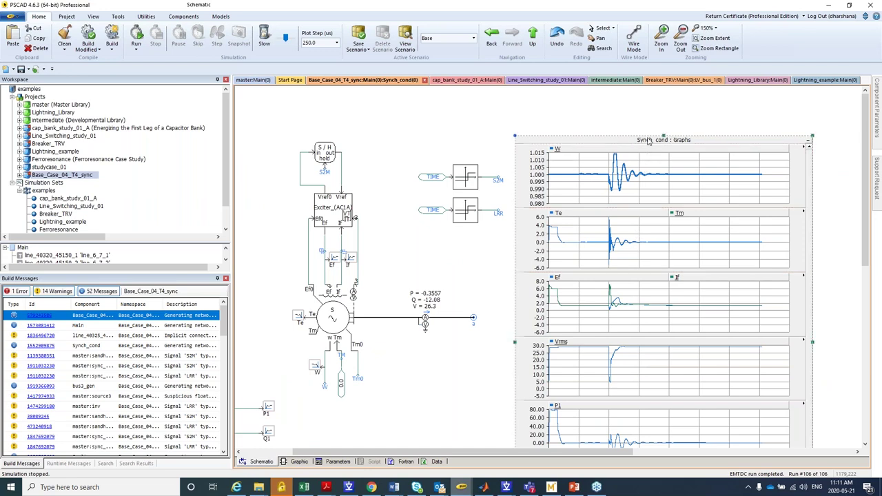
pyautogui.moveTo(598, 314)
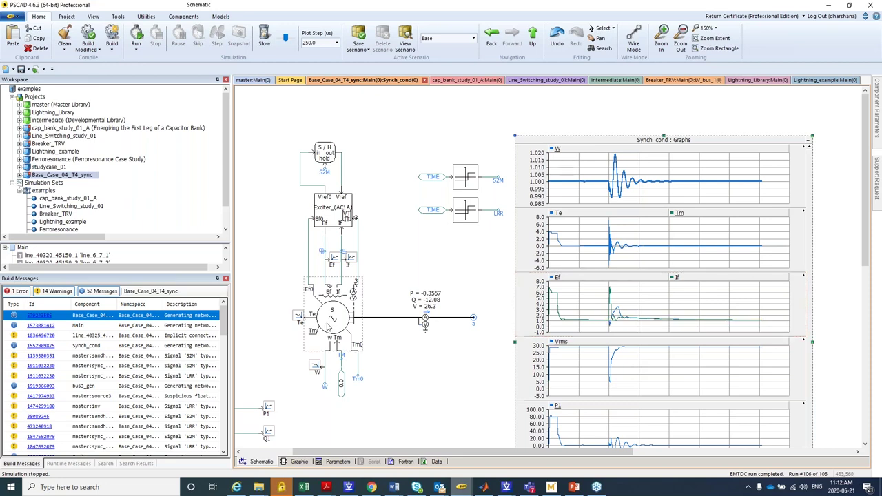
pyautogui.moveTo(329, 329)
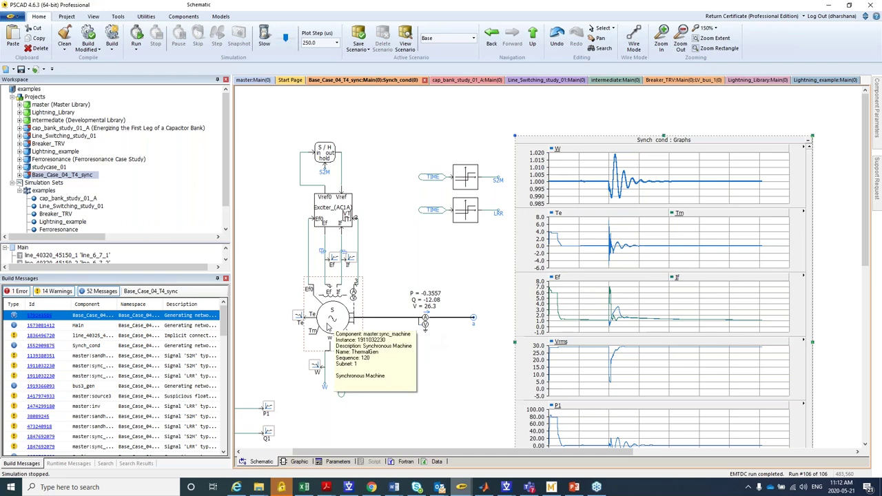
# - View the synchronous machine's Basic Data parameters, then return to the main schematic
pyautogui.doubleClick(329, 330)
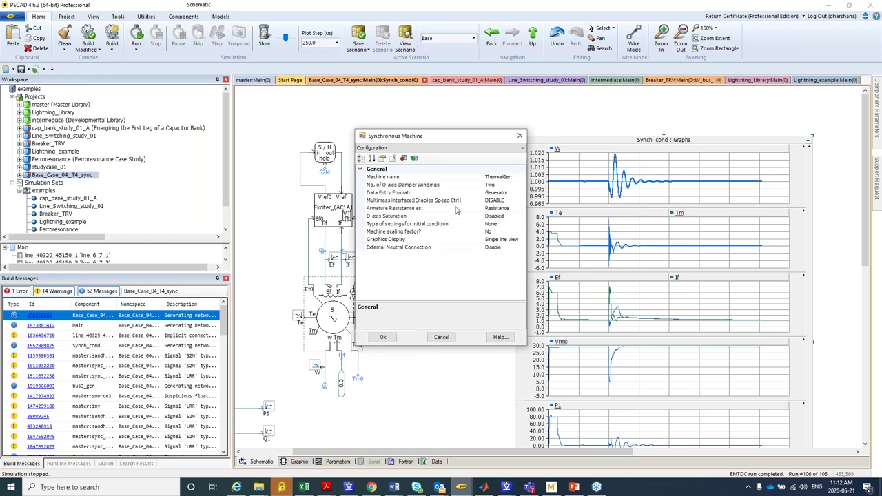
pyautogui.click(477, 149)
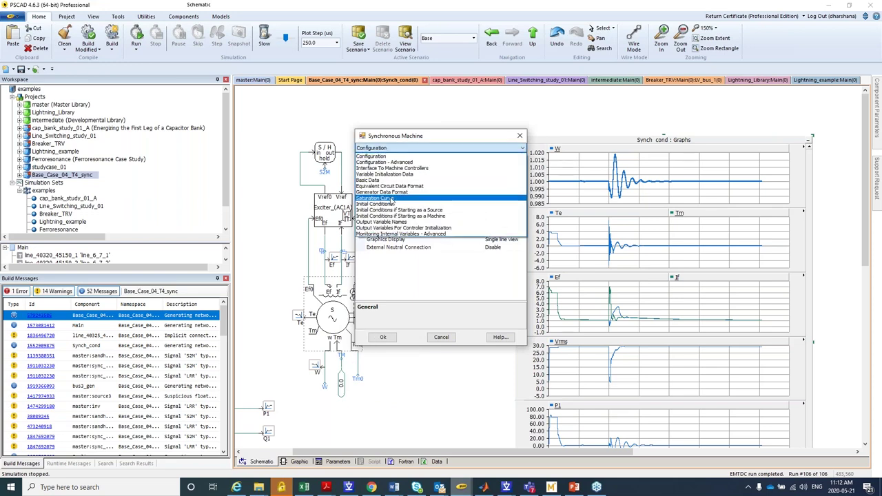
pyautogui.click(379, 181)
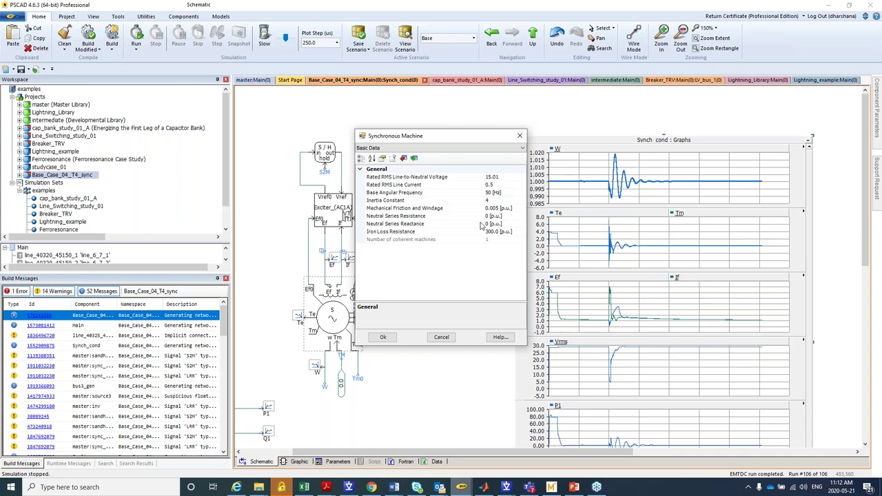
pyautogui.click(382, 337)
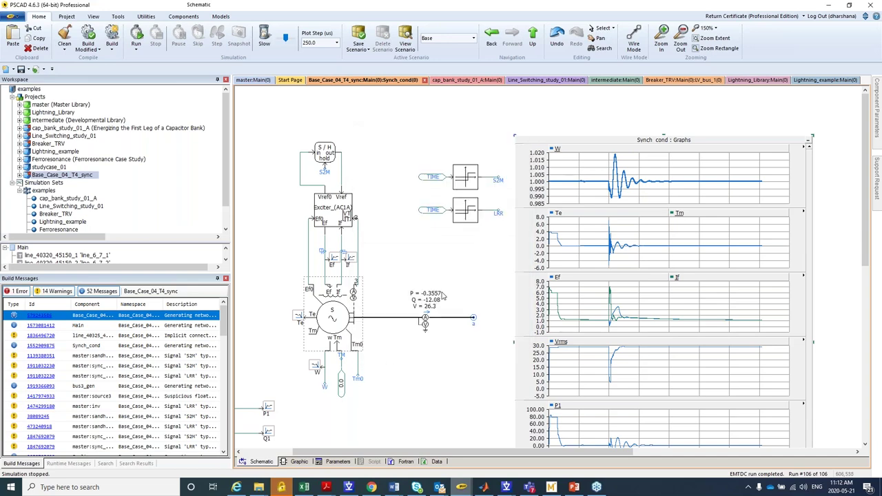
pyautogui.click(531, 36)
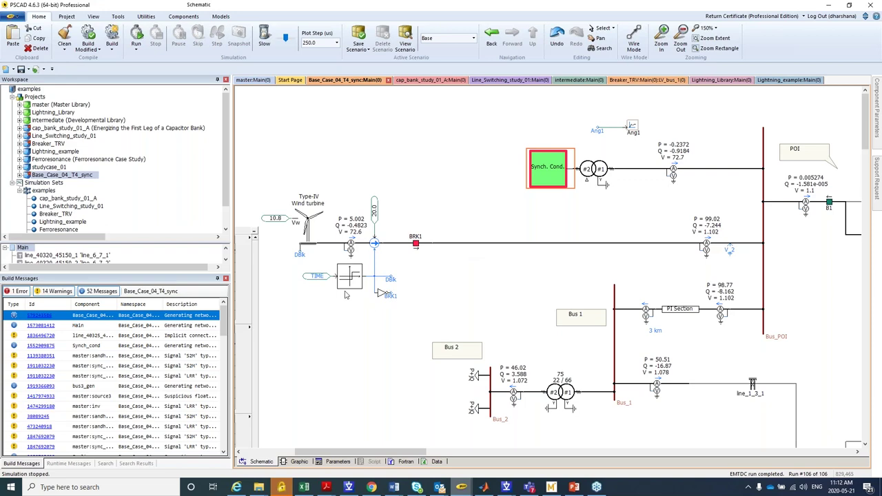
pyautogui.moveTo(495, 488)
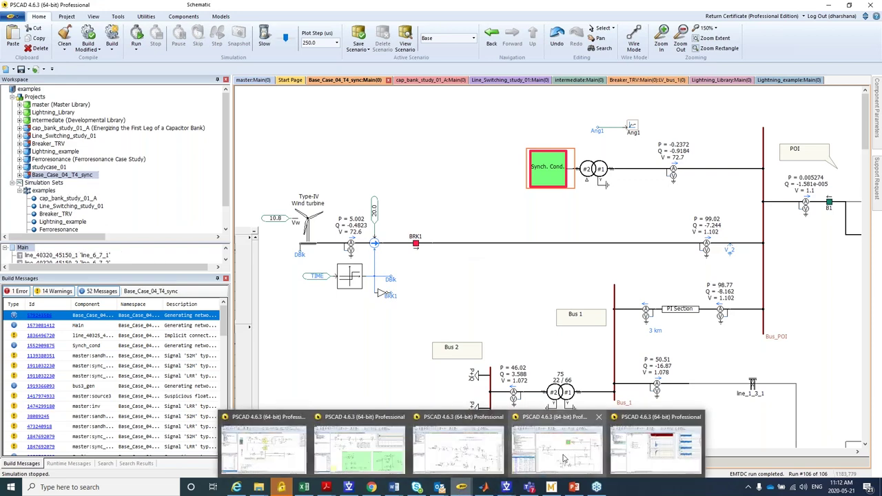
# - Open Transformer_energizing_example and zoom its Ea and Ia graphs to roughly 0.4–0.9 s
pyautogui.moveTo(656, 456)
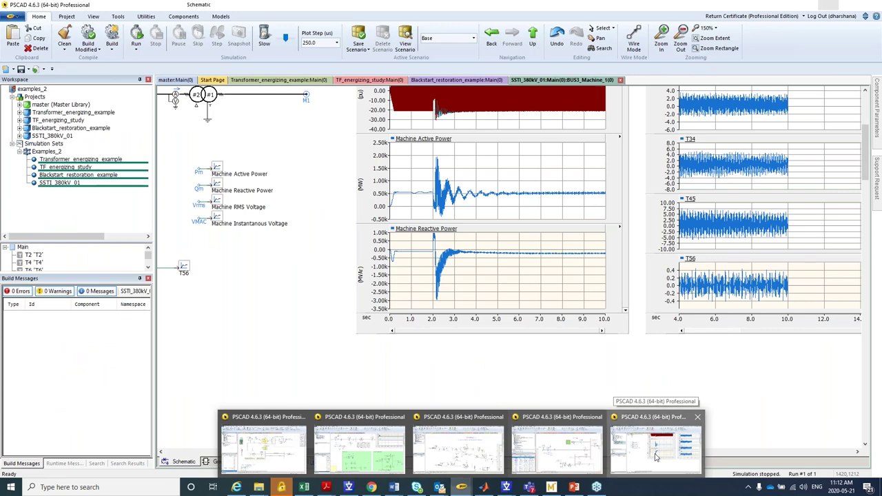
pyautogui.click(656, 456)
pyautogui.doubleClick(99, 113)
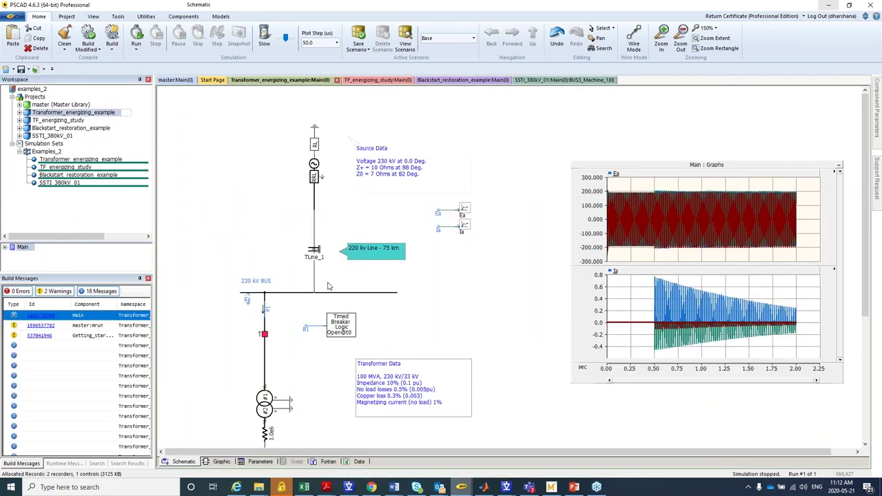
pyautogui.click(615, 248)
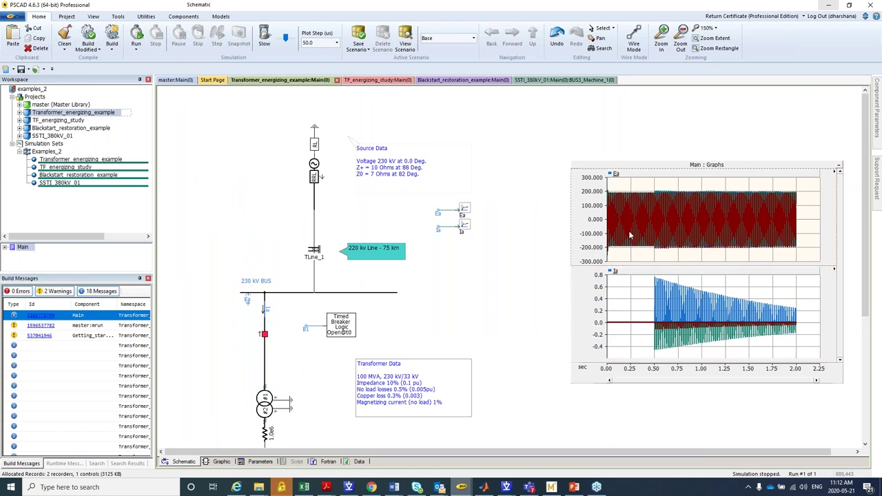
pyautogui.click(653, 291)
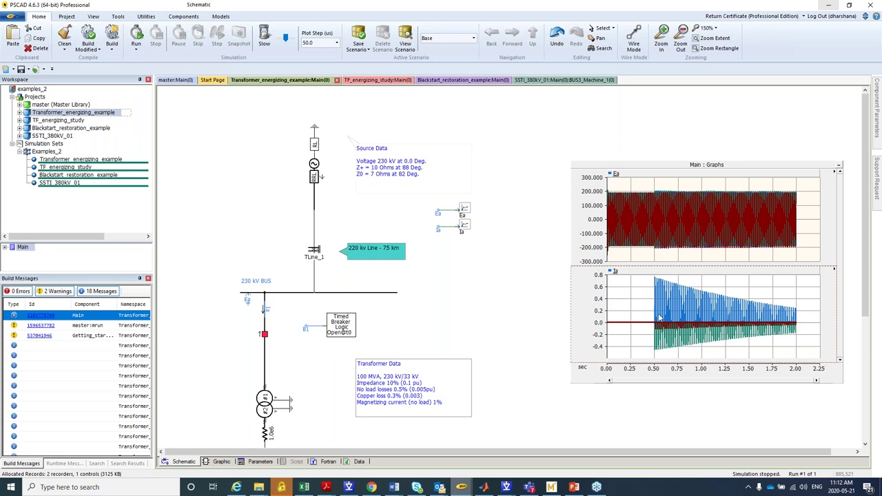
pyautogui.moveTo(649, 278); pyautogui.dragTo(691, 361)
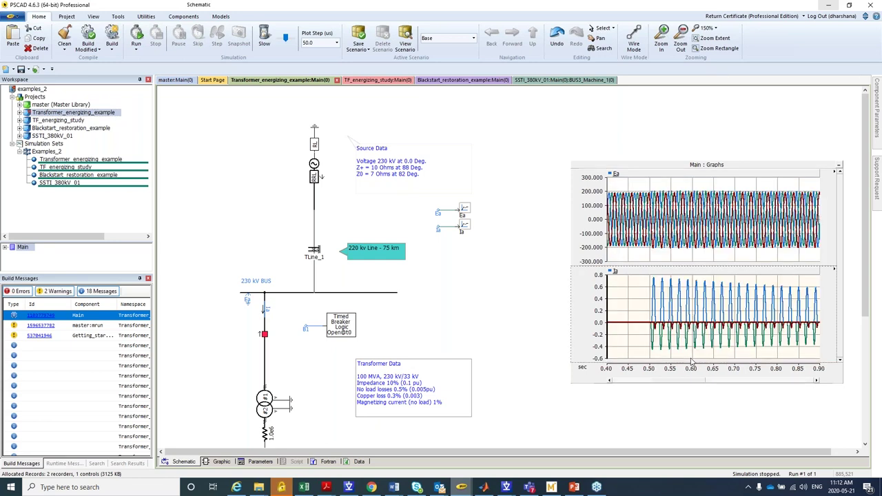
pyautogui.moveTo(673, 228)
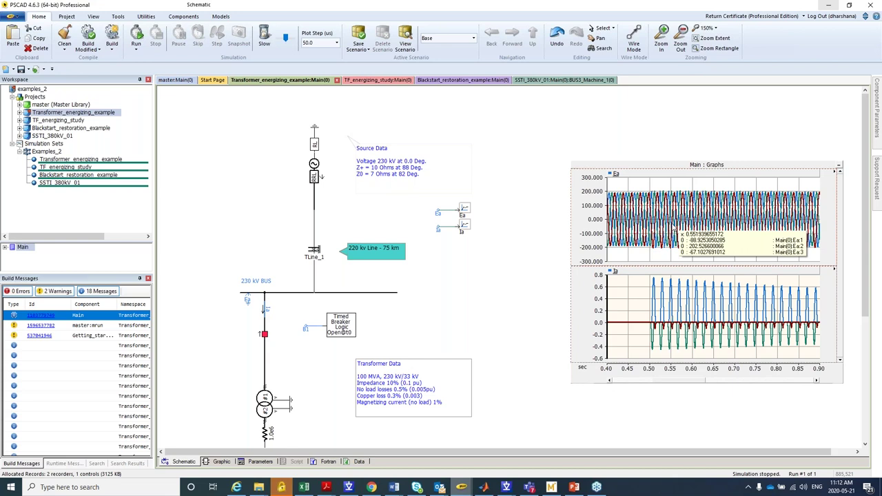
pyautogui.moveTo(635, 307)
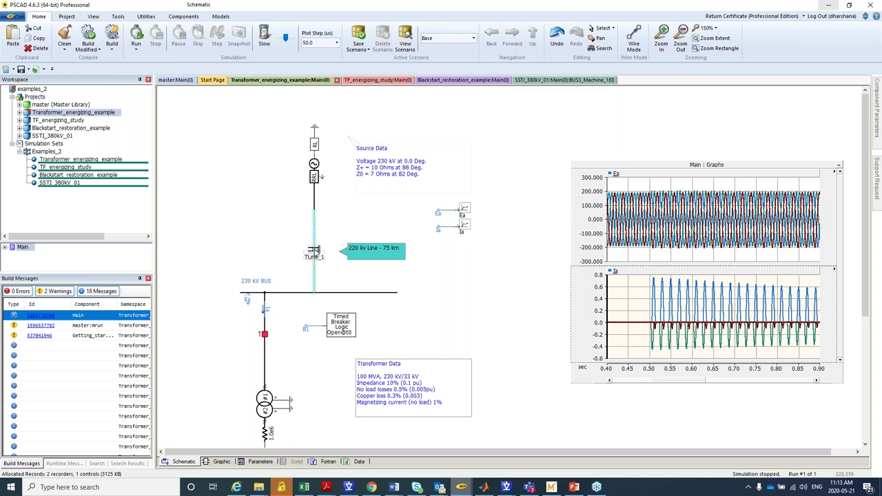
# - Lengthen TLine_1's segment to 200 and rerun the transformer energizing case
pyautogui.rightClick(314, 250)
pyautogui.click(360, 218)
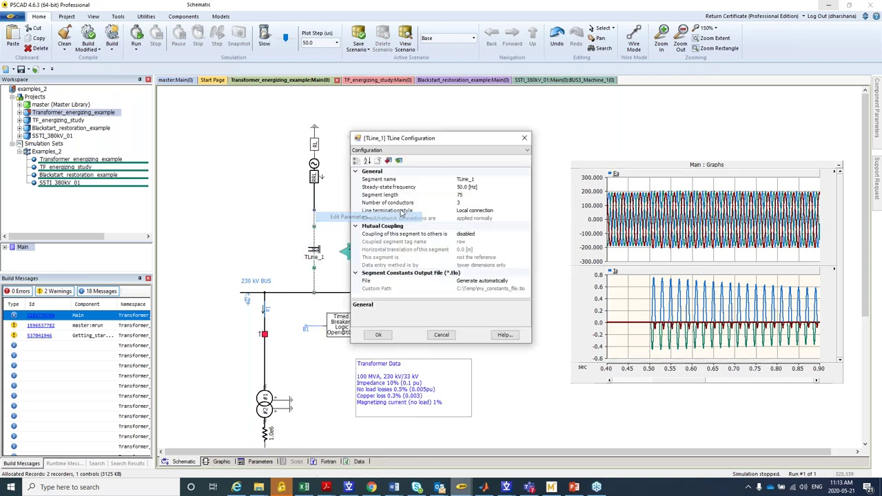
pyautogui.click(462, 195)
pyautogui.write('200')
pyautogui.click(378, 334)
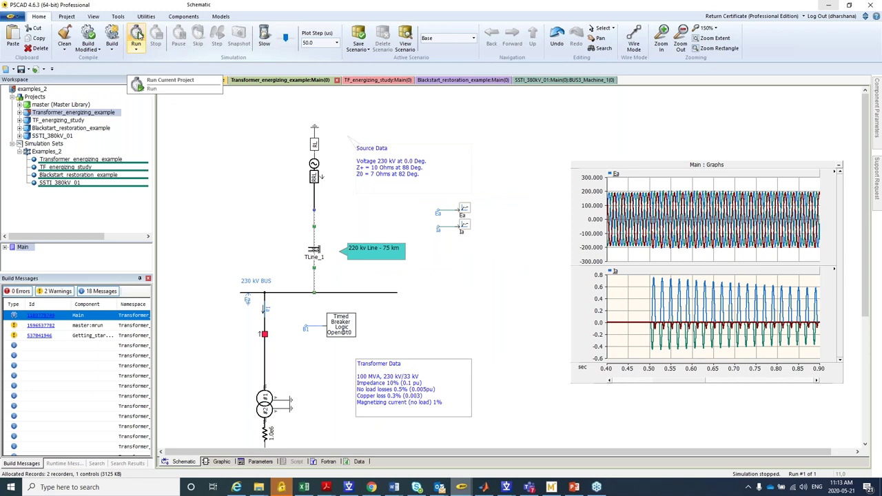
pyautogui.click(137, 35)
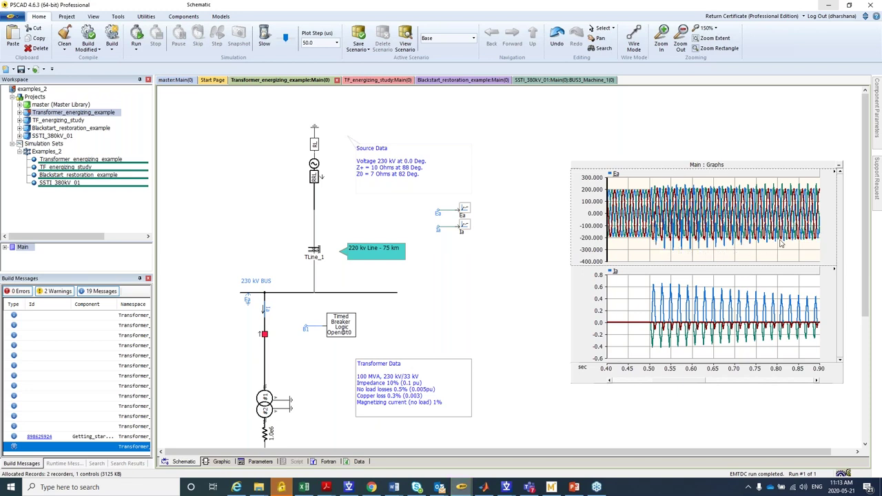
pyautogui.moveTo(786, 243)
# - Open TF_energizing_study's Main schematic and bring its Solar Farm POC voltage and inrush current plots into view
pyautogui.doubleClick(69, 121)
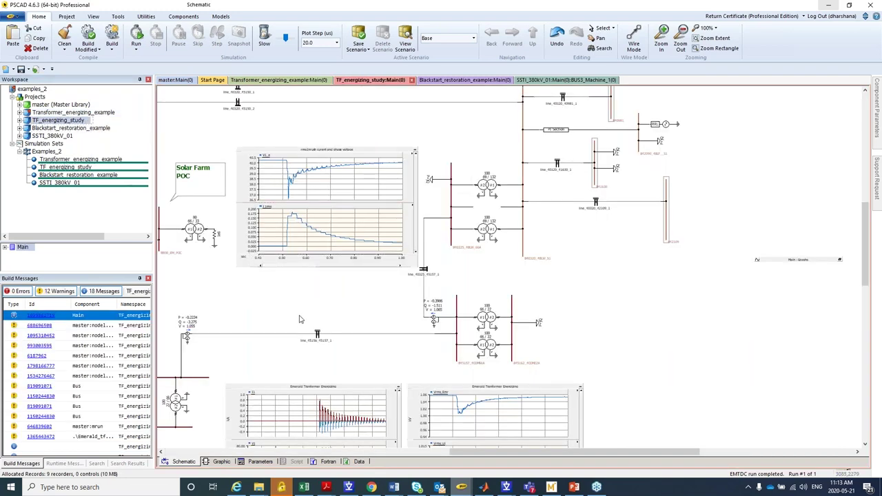
pyautogui.moveTo(508, 457); pyautogui.dragTo(407, 456)
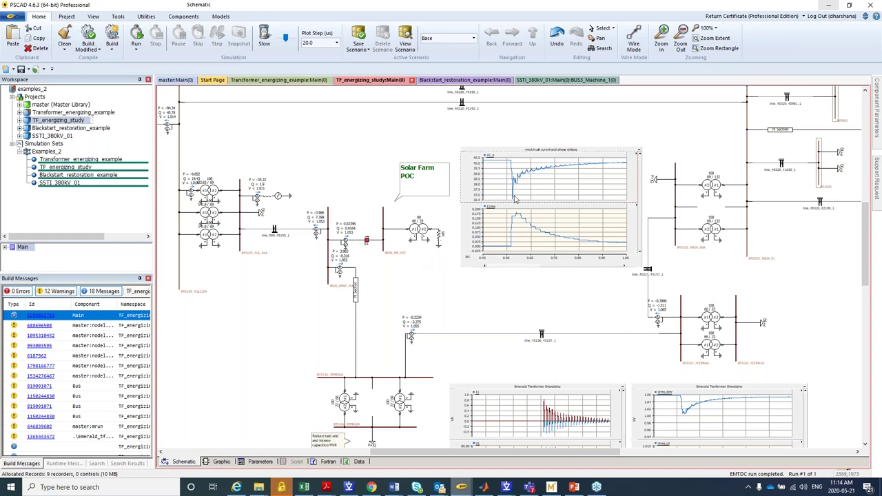
pyautogui.scroll(2, 408, 244)
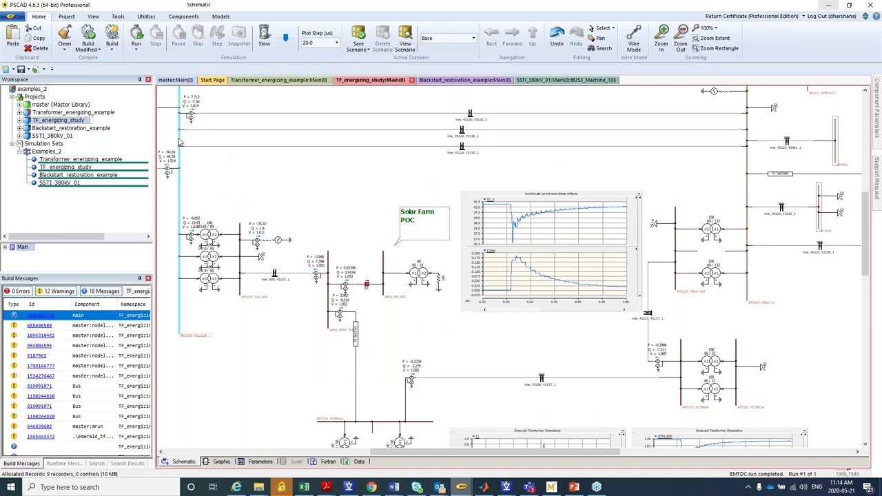
pyautogui.moveTo(179, 141)
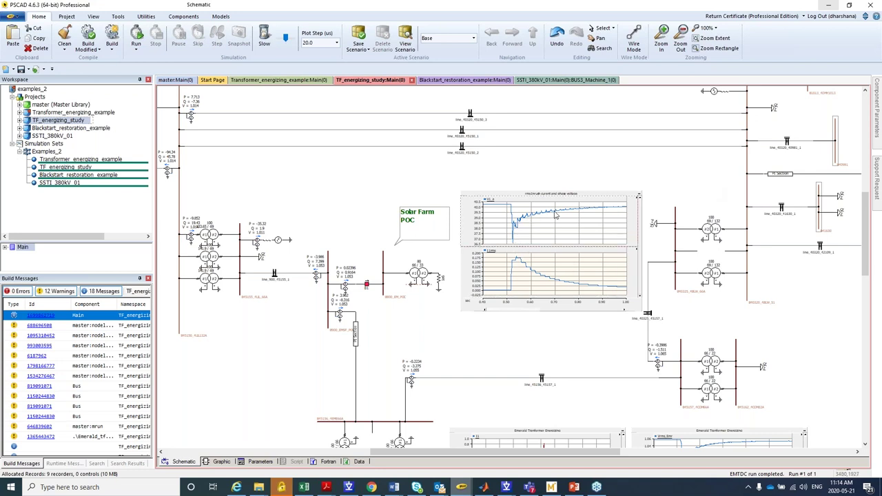
pyautogui.moveTo(555, 216)
# - Open Blackstart_restoration_example's main schematic to view the Bus11407 current and voltage plots
pyautogui.doubleClick(63, 129)
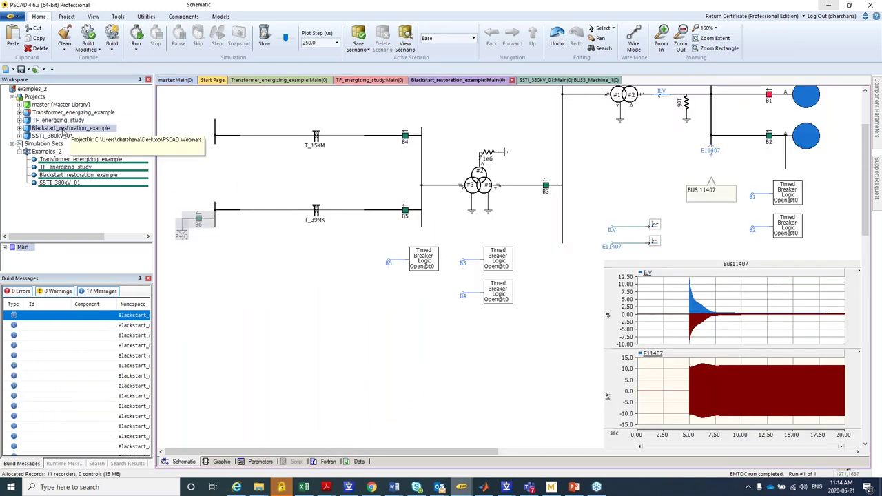
pyautogui.scroll(1, 352, 305)
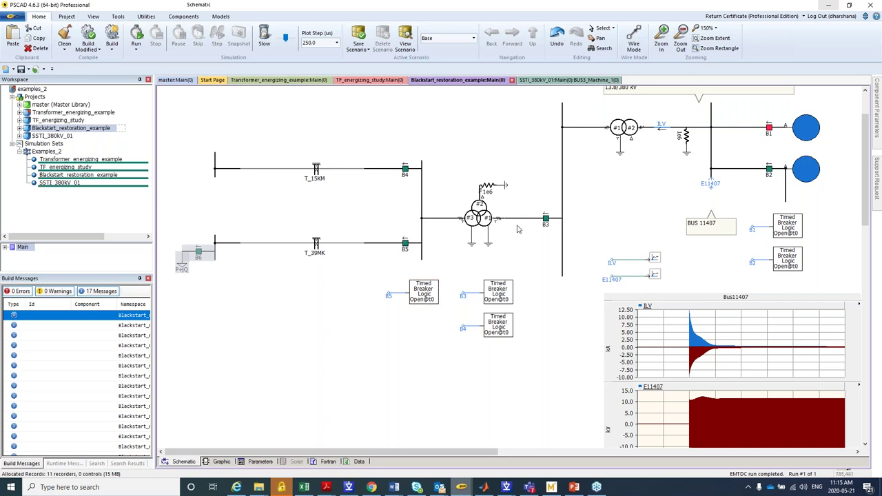
pyautogui.click(492, 221)
pyautogui.click(400, 198)
pyautogui.doubleClick(807, 129)
pyautogui.scroll(-2, 447, 272)
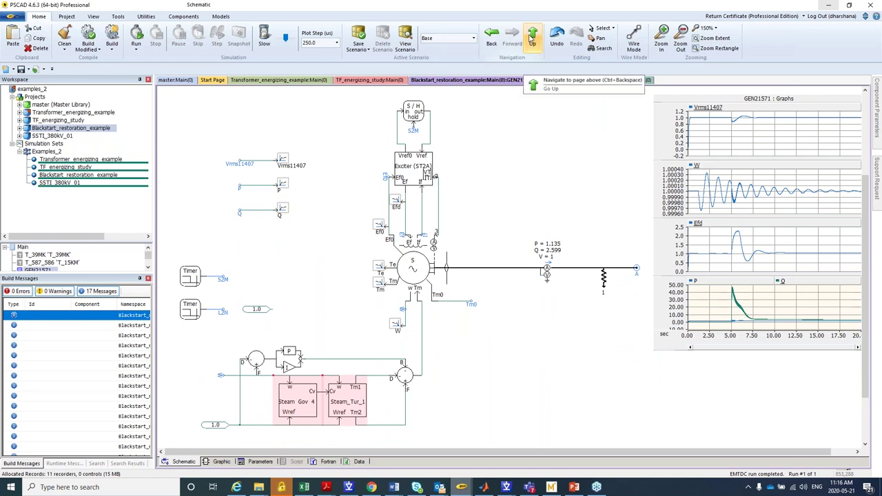
pyautogui.click(532, 39)
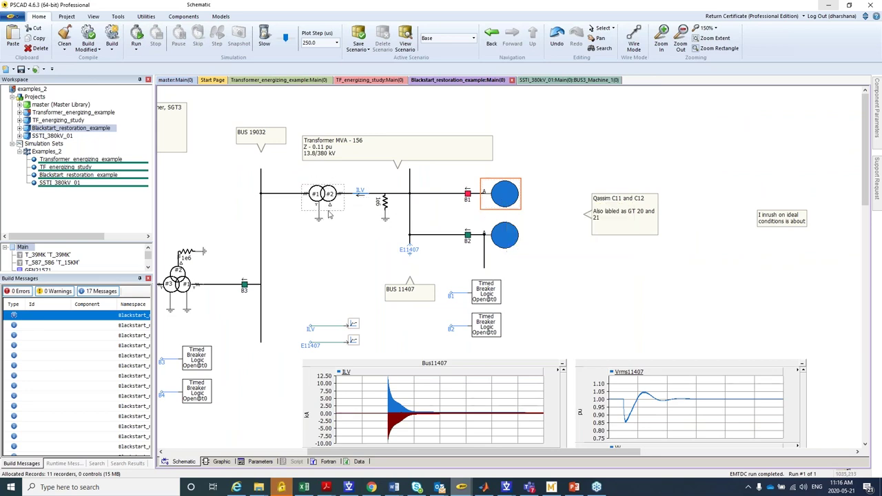
# - Bring up SSTI_380kV_01's BUS3_Machine_1 page with its machine voltage, power and torque plots
pyautogui.moveTo(530, 487)
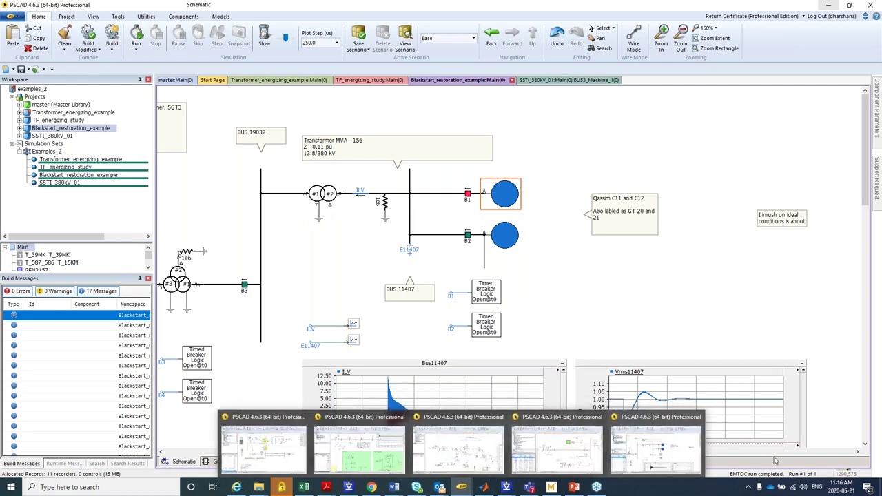
pyautogui.hscroll(-5, 485, 328)
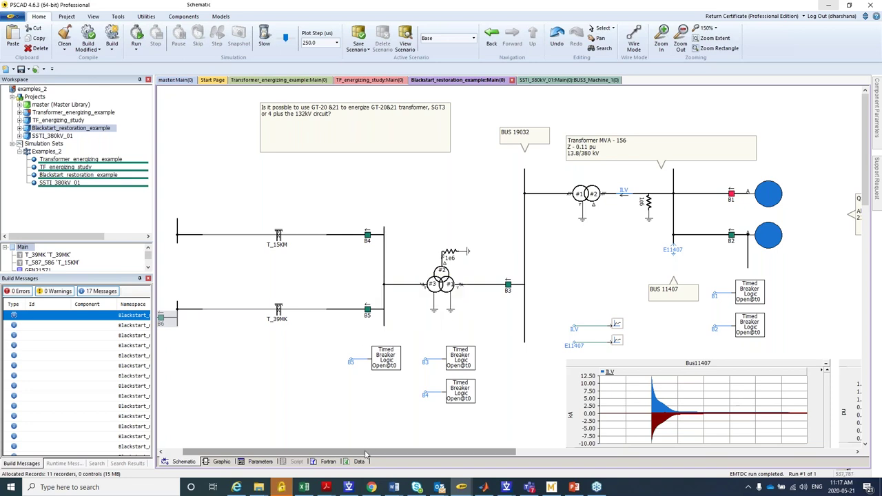
pyautogui.hscroll(-2, 369, 451)
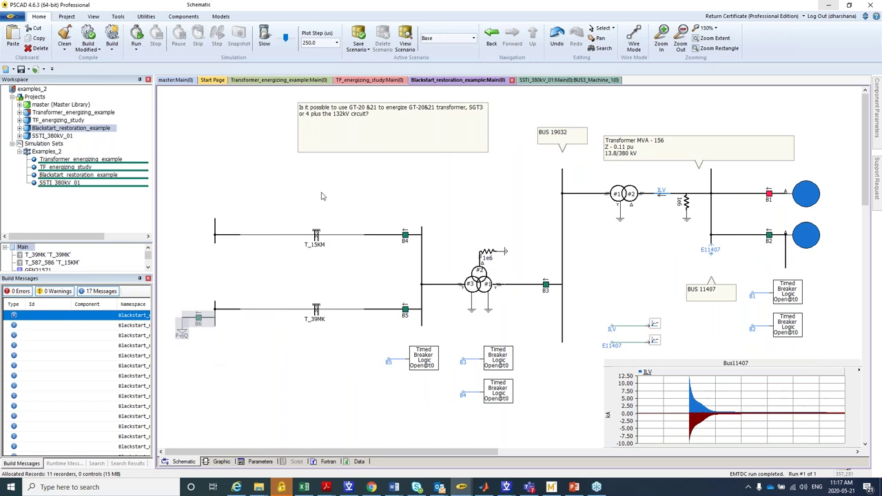
pyautogui.doubleClick(66, 136)
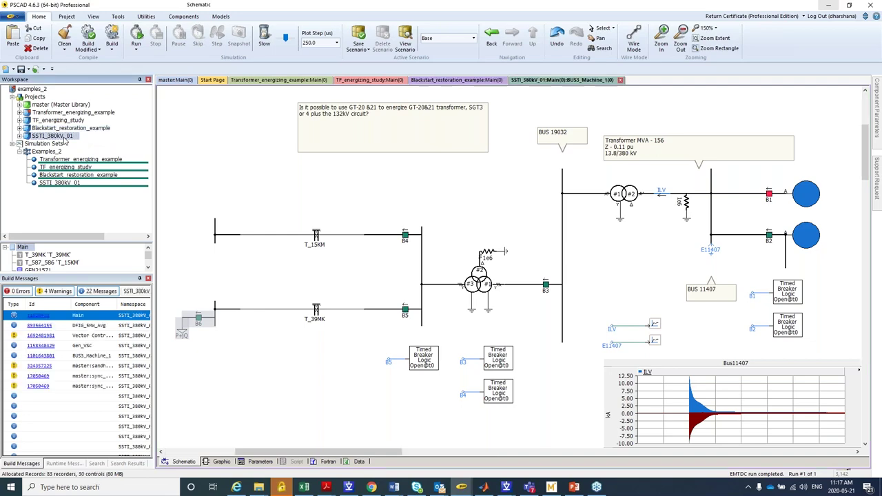
pyautogui.scroll(3, 214, 268)
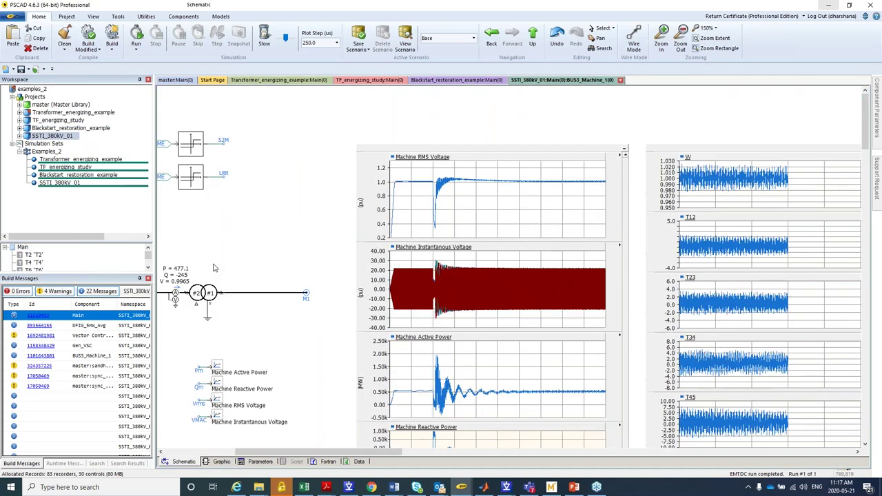